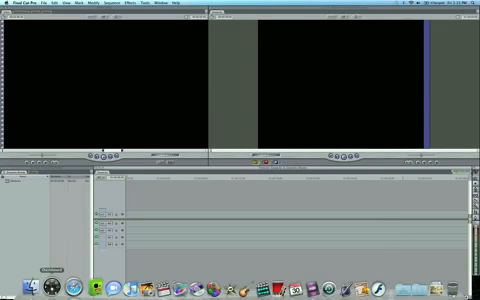
Step: Add a Color Solid generator clip to the timeline after a brief look at the web browser
click(72, 288)
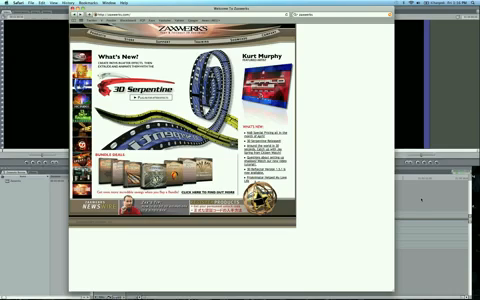
click(421, 198)
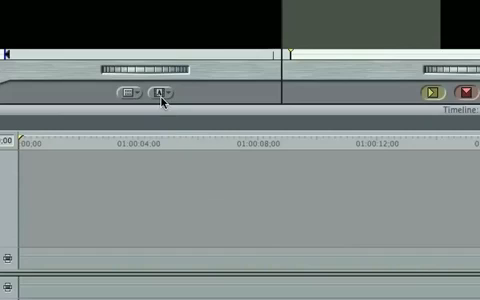
click(187, 160)
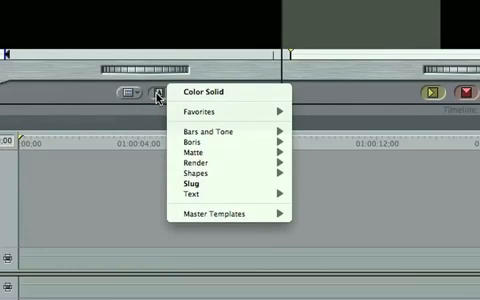
click(212, 93)
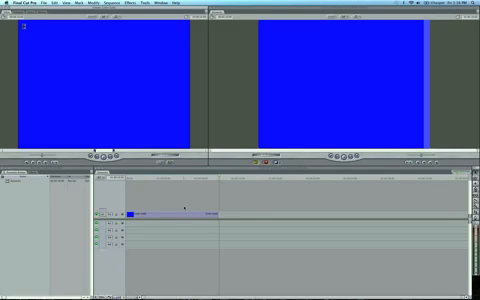
Step: Apply the Zaxwerks ProAnimator filter to the Color Solid clip and show its filter settings in the Viewer
click(31, 172)
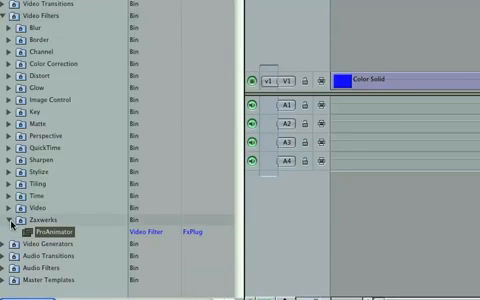
drag(29, 235, 428, 86)
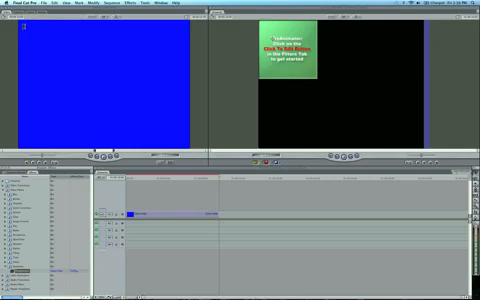
double_click(170, 213)
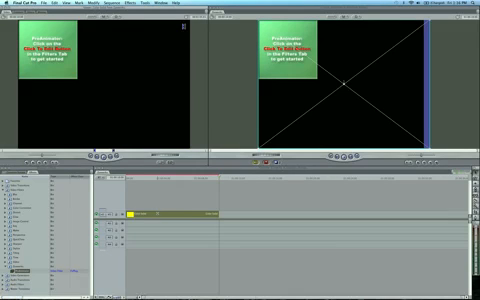
click(38, 16)
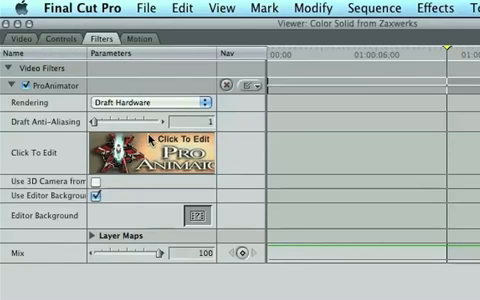
Step: Launch the ProAnimator editor and confirm the FINAL CUT KING 3D text
click(163, 155)
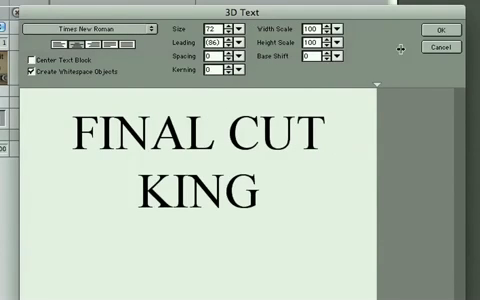
click(440, 30)
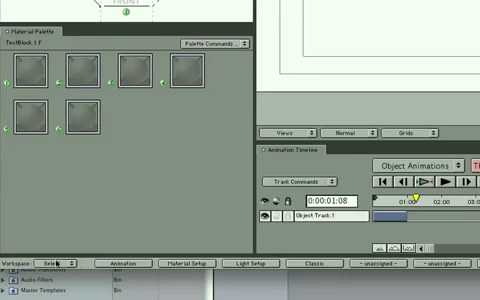
Step: Choose the Animation workspace so the text gets a larger timeline and animation controls
click(70, 263)
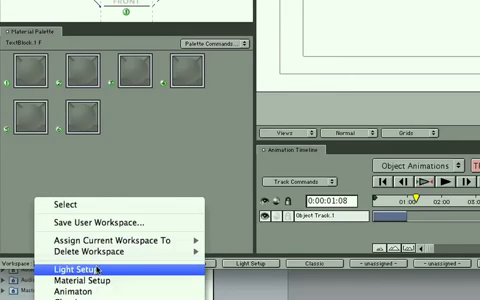
click(80, 291)
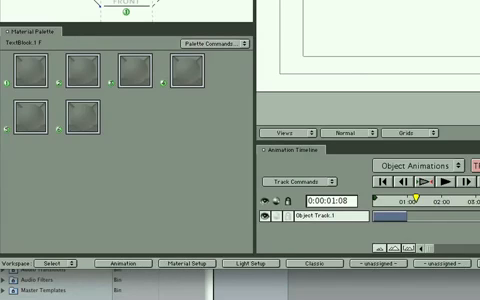
click(126, 264)
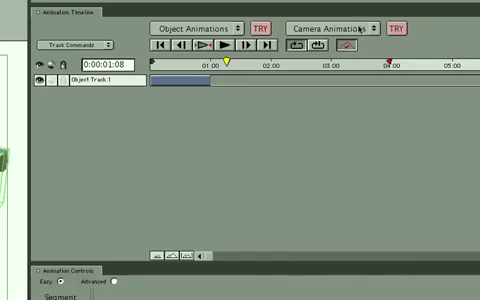
Step: Apply the Rolling Flythru camera preset and scrub the zoomed-in timeline to preview it
click(312, 61)
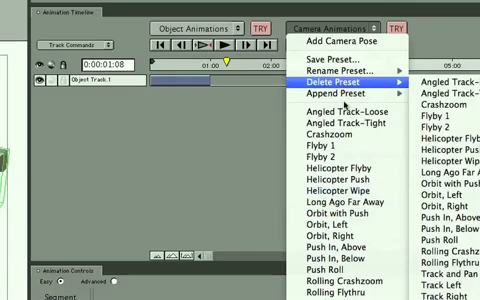
click(348, 292)
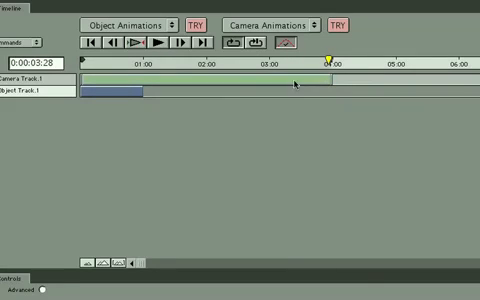
key(ctrl+plus)
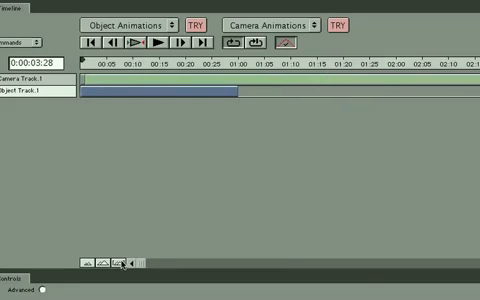
mouse_move(172, 66)
mouse_down()
mouse_move(350, 66)
mouse_move(118, 62)
mouse_up()
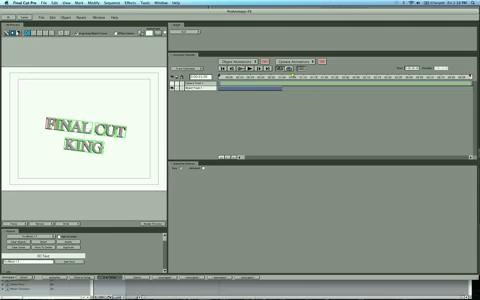
key(F6)
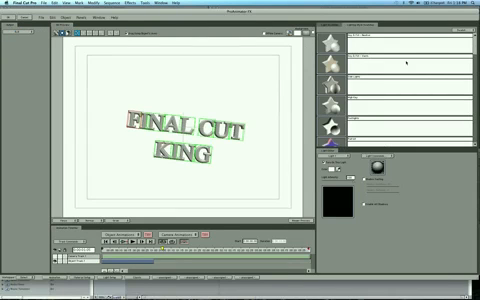
scroll(390, 90, down, 2)
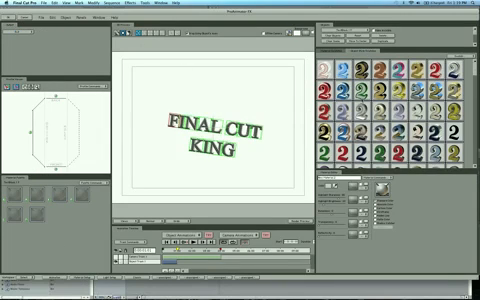
scroll(380, 110, down, 1)
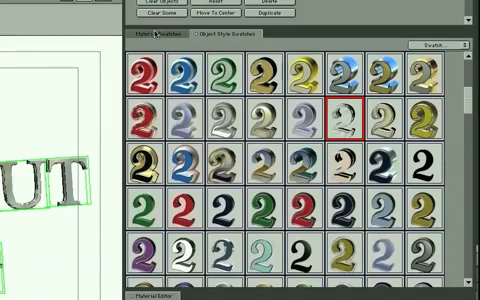
Step: Show the Material Swatches to pick the chrome/silver finish for the text
click(329, 54)
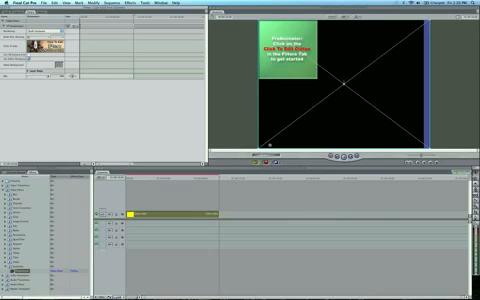
Step: Scrub the playhead back to the title clip's start and play the FINAL CUT KING title
click(168, 178)
drag(168, 178, 165, 178)
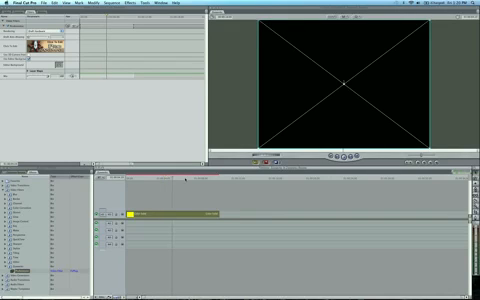
click(127, 180)
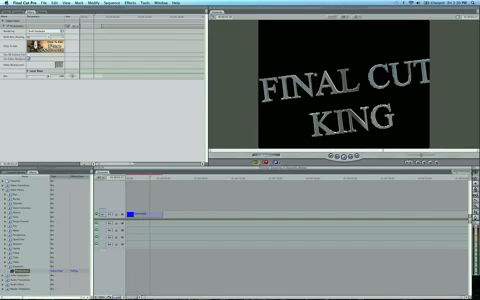
Step: Preview the title in the Controls tab and choose a higher render quality from the Rendering pop-up
double_click(150, 213)
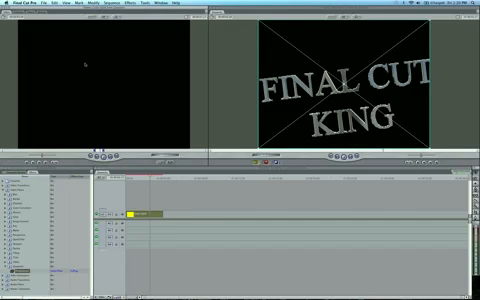
click(30, 14)
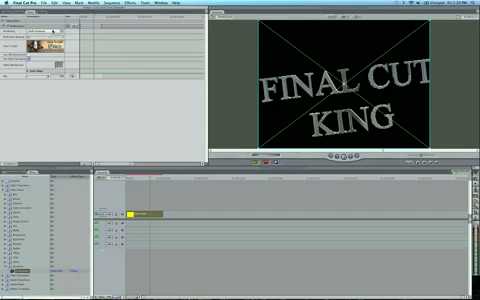
mouse_move(147, 181)
mouse_down()
mouse_move(130, 181)
mouse_move(150, 181)
mouse_up()
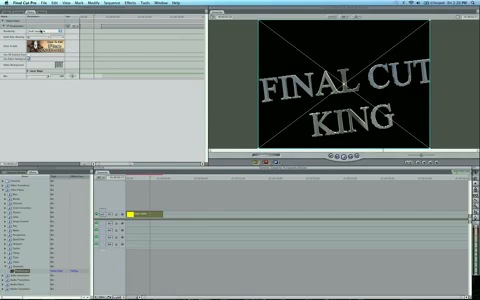
click(46, 31)
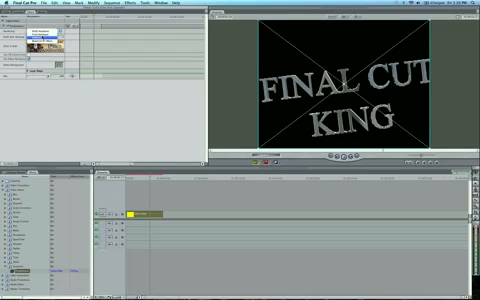
click(44, 40)
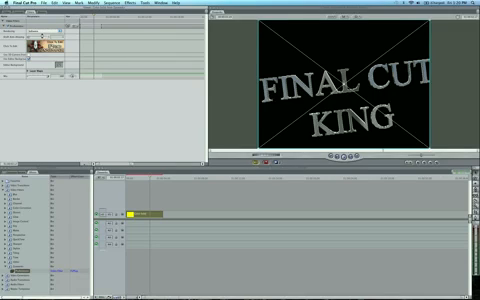
Step: Render the sequence with Option-R and play the animation from the sequence start
click(148, 190)
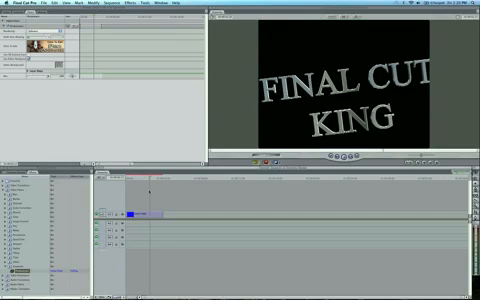
key(alt+r)
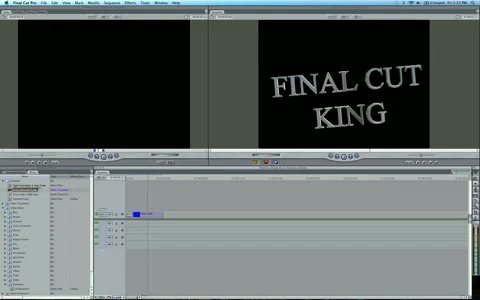
click(128, 178)
key(space)
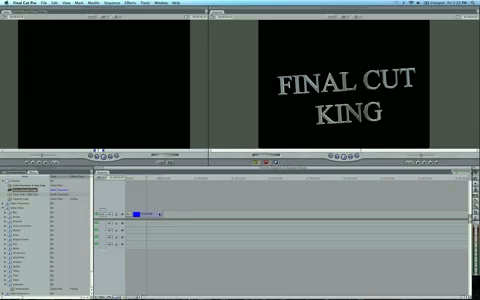
Step: Export the sequence via QuickTime Conversion as the Zaxwerks movie, replacing the existing file
click(140, 214)
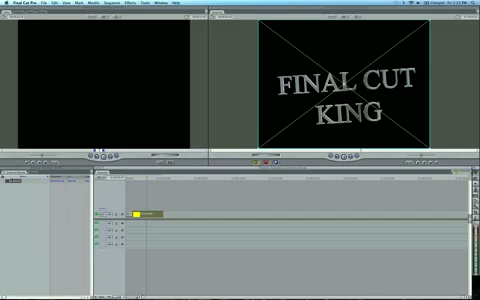
click(45, 3)
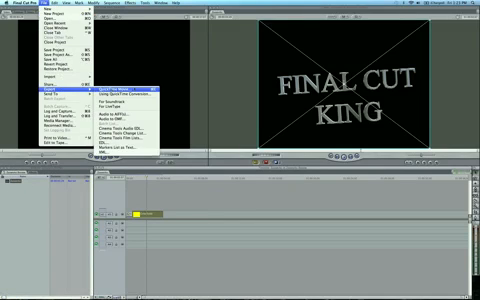
click(125, 93)
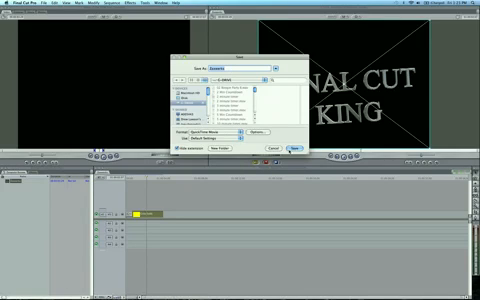
click(293, 149)
click(250, 93)
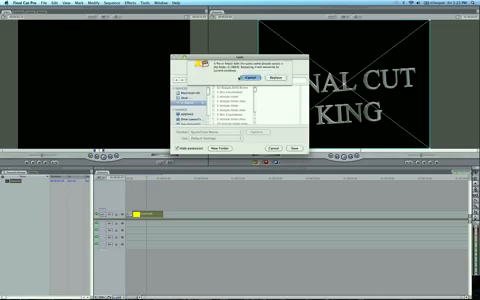
click(293, 148)
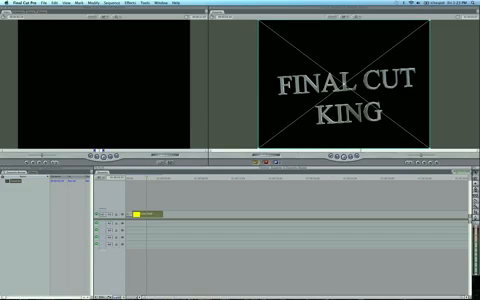
Step: Quick Look the exported movie on the E-DRIVE in Finder, then bring Safari to the front
click(32, 290)
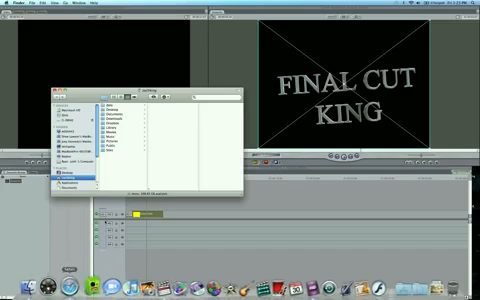
click(66, 178)
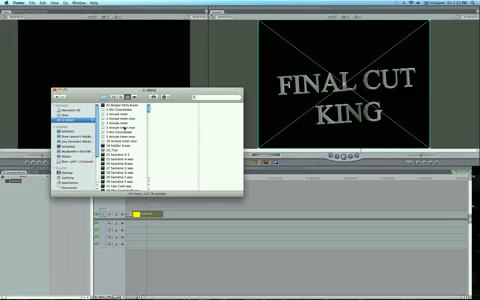
click(66, 150)
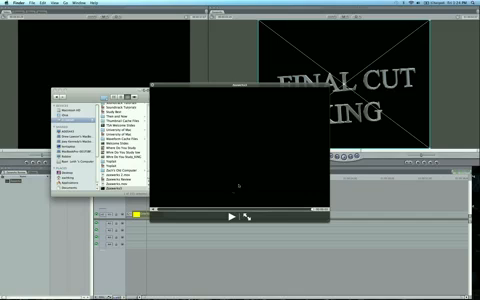
key(space)
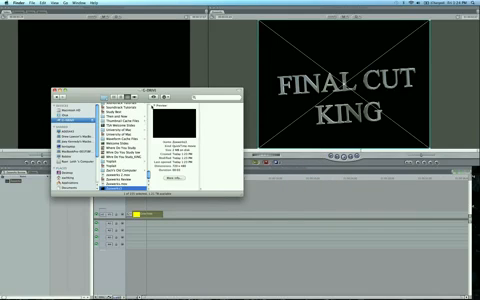
drag(188, 95, 181, 103)
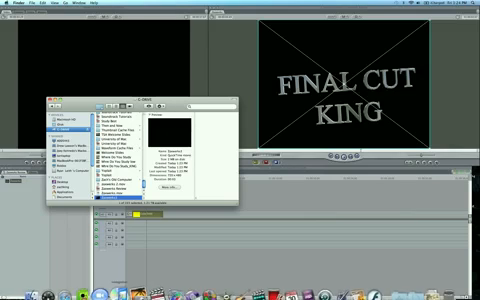
click(88, 284)
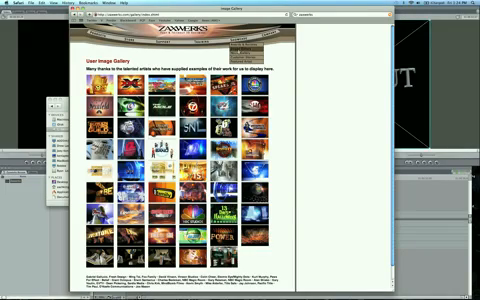
Step: Visit the Zaxwerks user Movie Gallery, the ProAnimator product page, then the Video Tutorials page
click(237, 52)
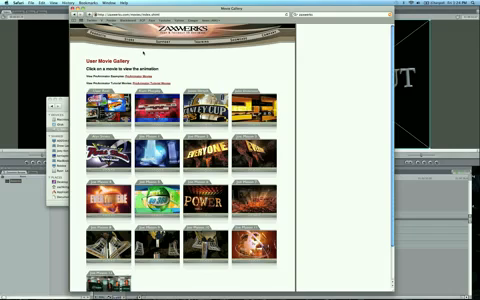
mouse_move(100, 35)
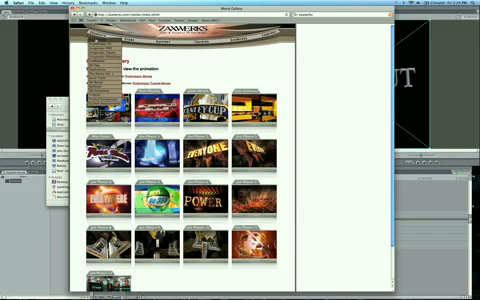
click(98, 44)
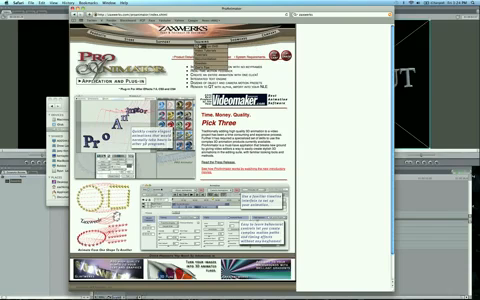
click(205, 70)
scroll(155, 145, down, 5)
scroll(155, 145, down, 5)
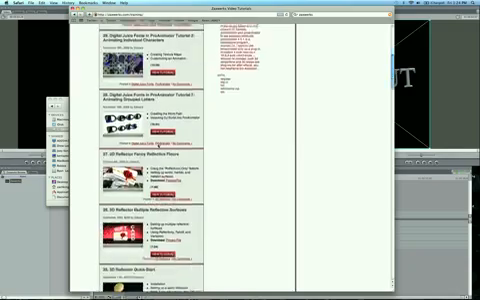
scroll(155, 145, down, 5)
scroll(155, 145, down, 5)
scroll(157, 147, down, 5)
scroll(157, 147, down, 10)
scroll(157, 147, up, 5)
scroll(157, 147, up, 8)
scroll(157, 147, up, 5)
scroll(157, 147, up, 5)
scroll(157, 147, up, 8)
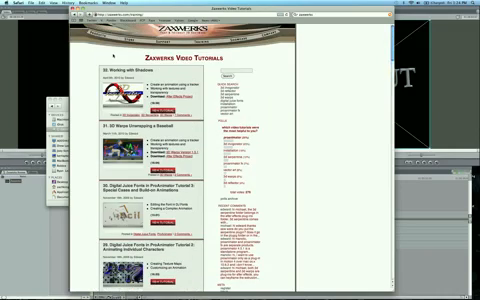